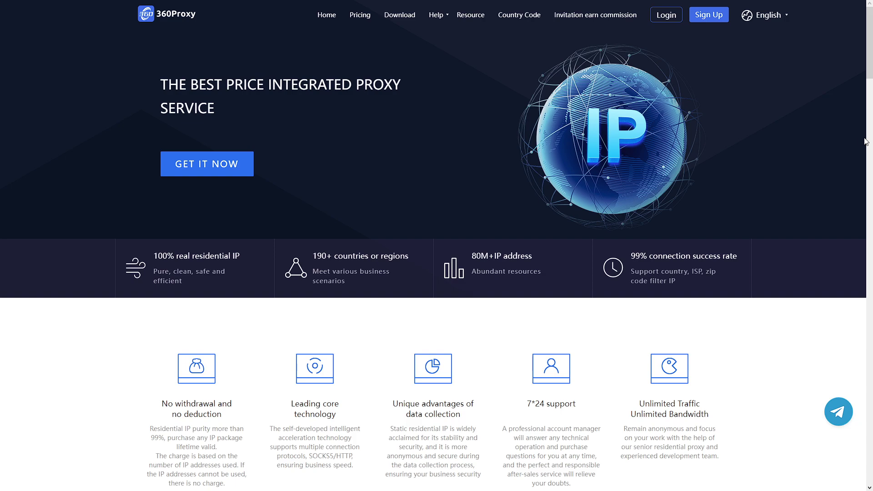
- On the 360Proxy pricing page, view the Static Residential plans, then the Residential plans
left_click(369, 20)
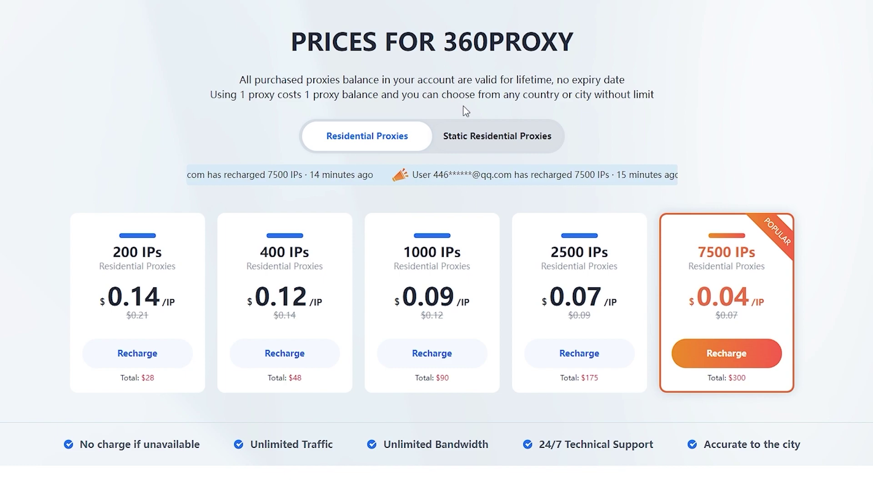
left_click(496, 137)
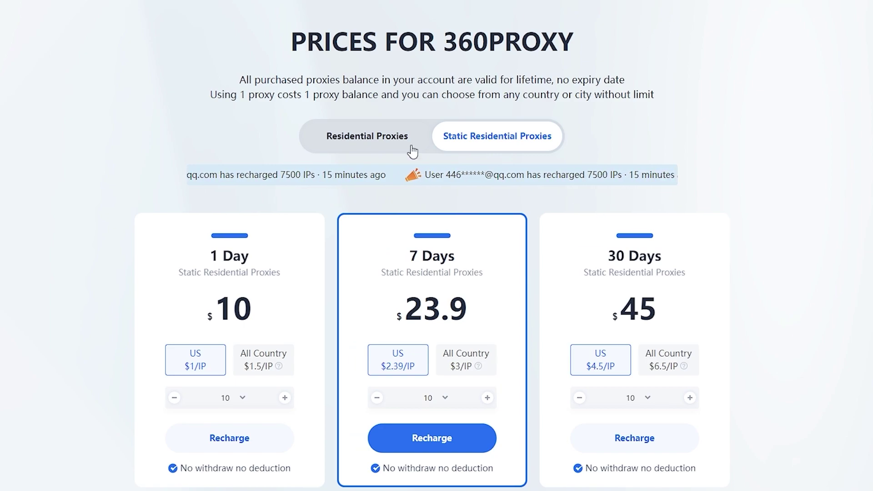
left_click(425, 139)
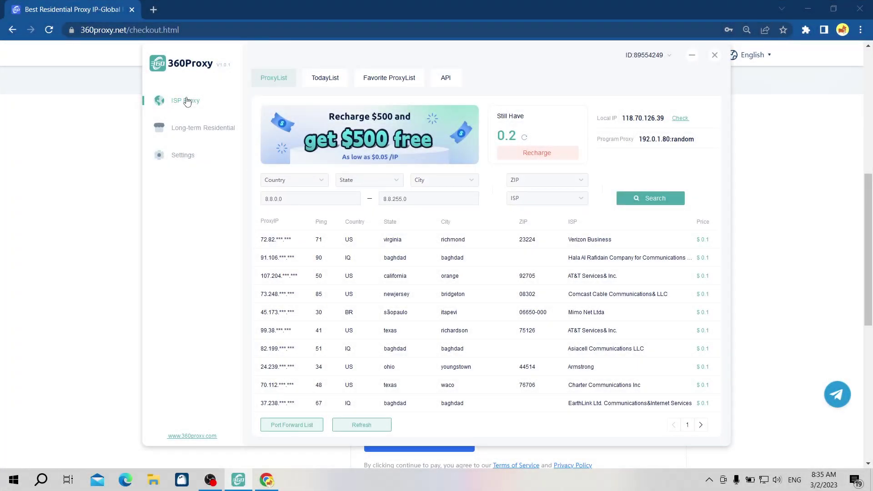
- Set the ISP proxy country to US, check the state, city, ZIP and ISP options, and search
left_click(317, 184)
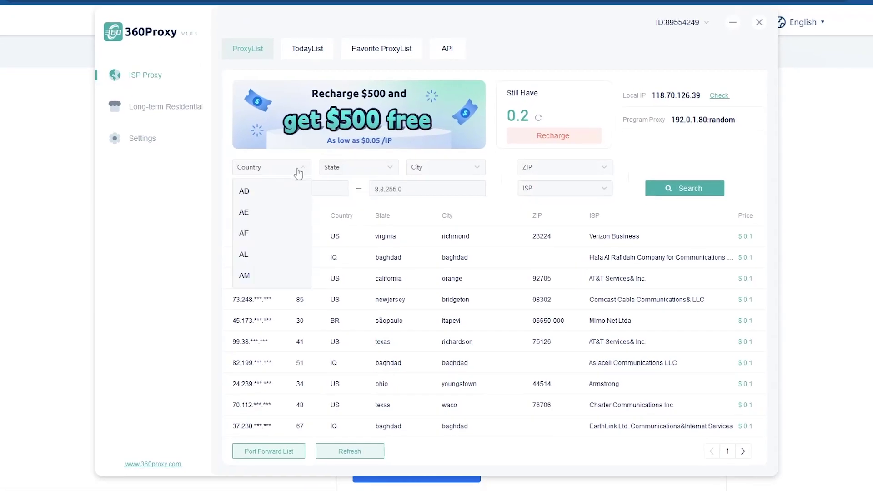
type("u")
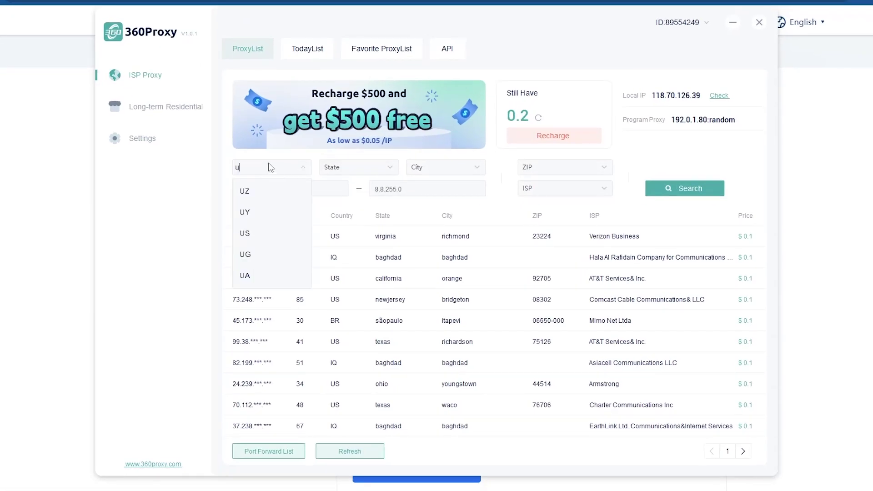
left_click(275, 237)
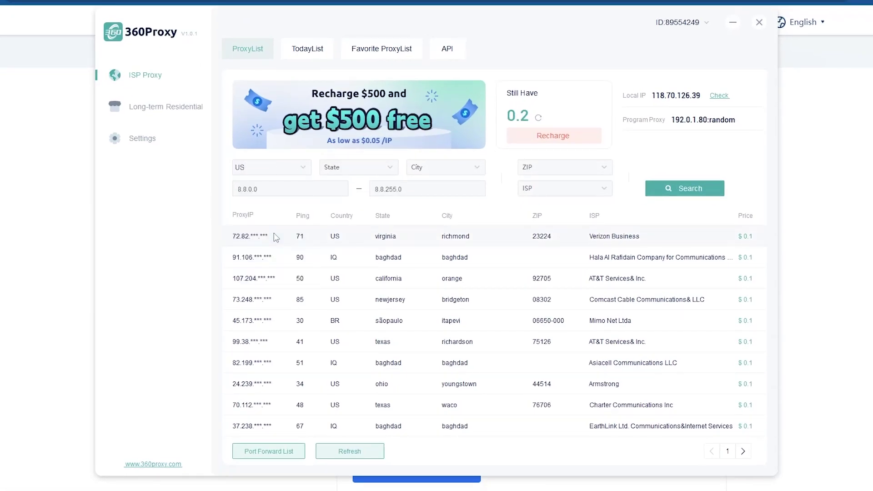
left_click(386, 175)
left_click(473, 176)
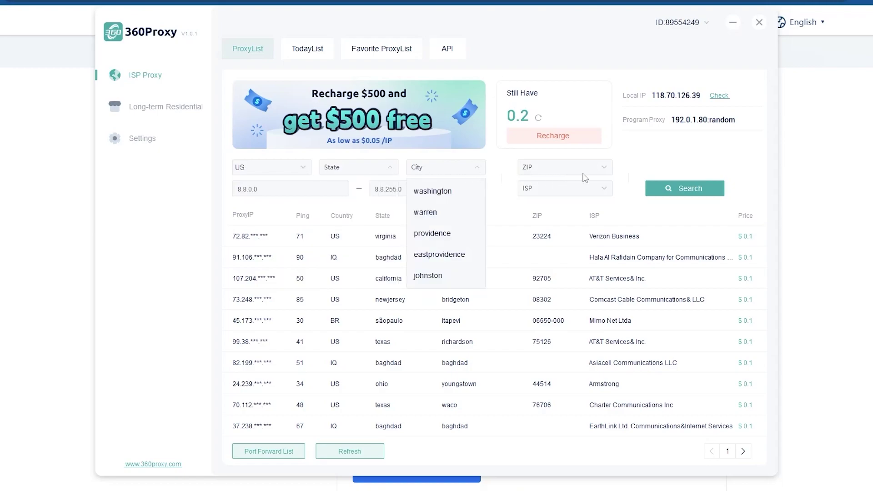
left_click(600, 178)
left_click(325, 193)
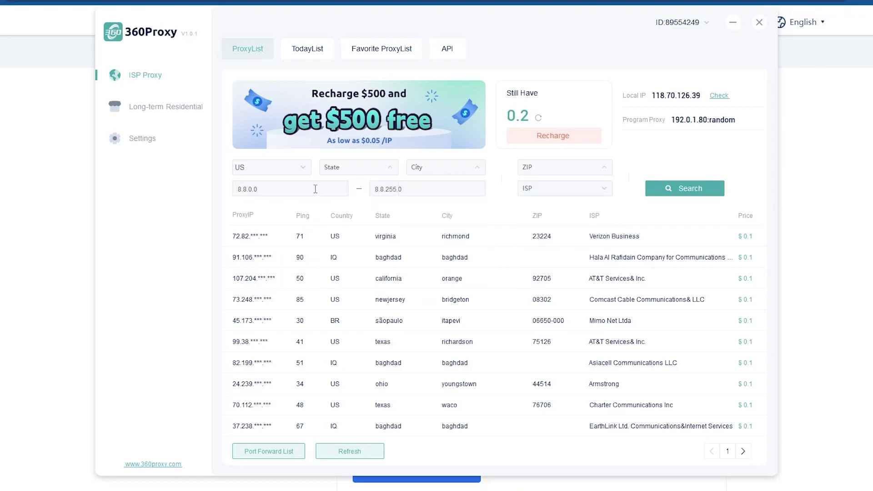
left_click(415, 195)
left_click(598, 191)
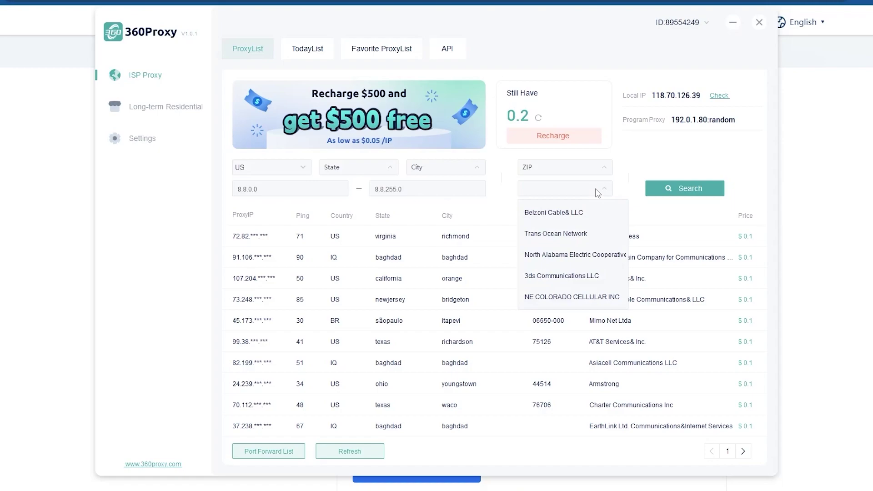
left_click(692, 194)
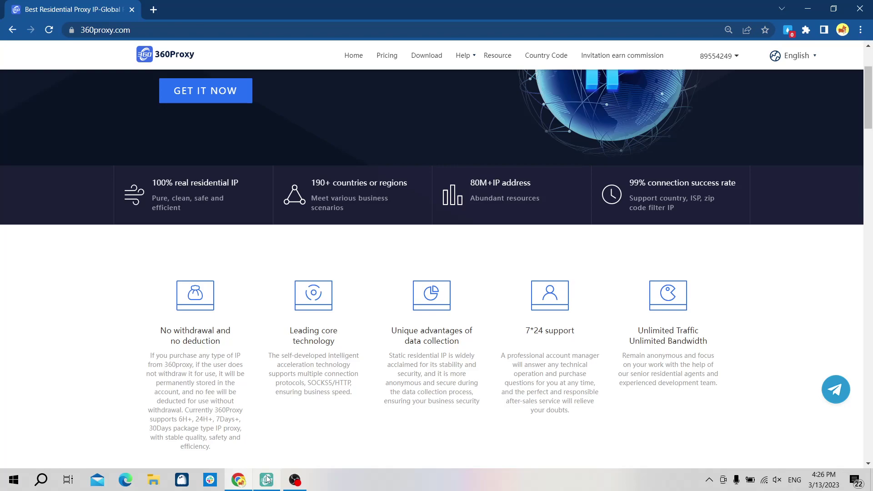
- Launch the 360Proxy app and go from Log In to the account registration form
left_click(267, 479)
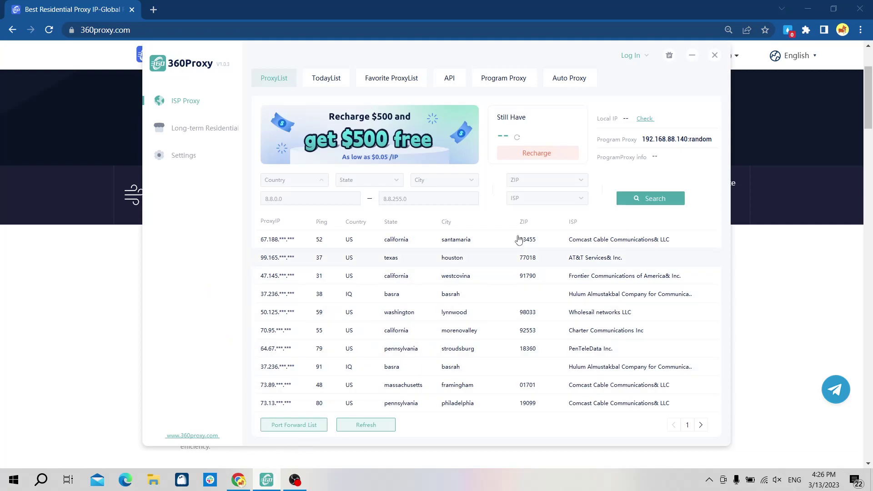
left_click(641, 62)
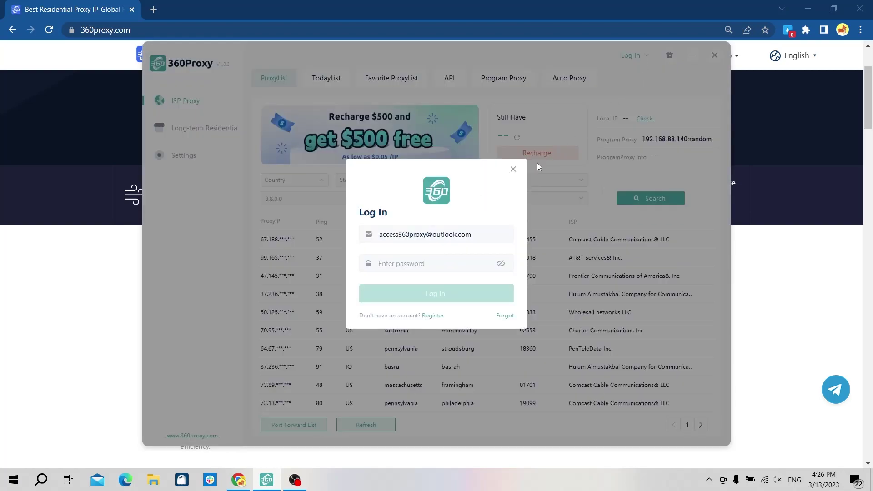
left_click(431, 316)
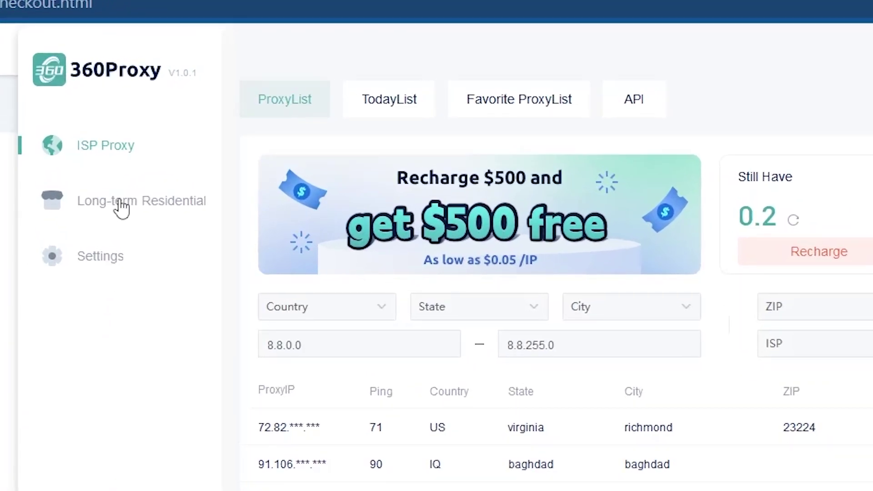
left_click(120, 205)
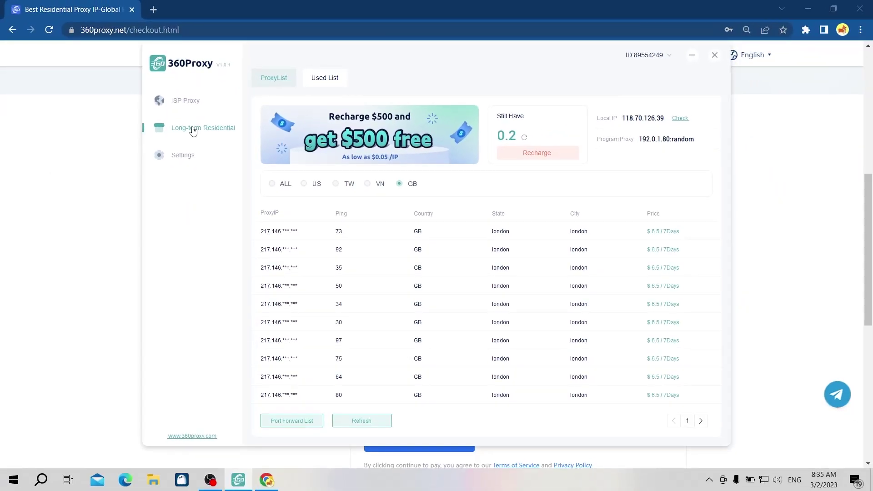
left_click(189, 157)
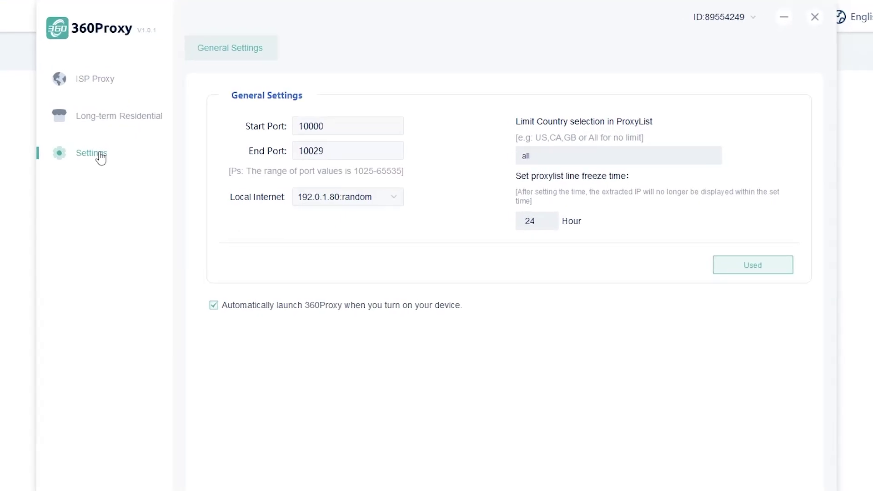
left_click(108, 78)
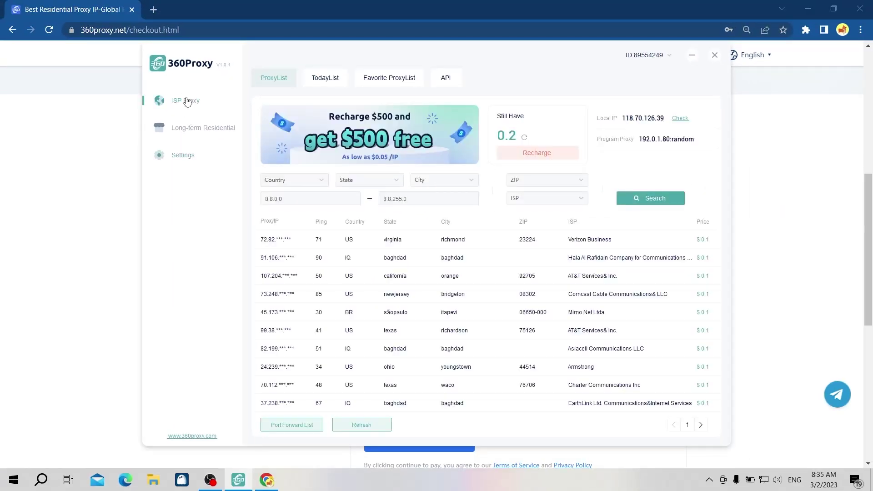
- Search US ISP proxies in the 8.8.0.0 to 8.8.255.0 range
left_click(292, 177)
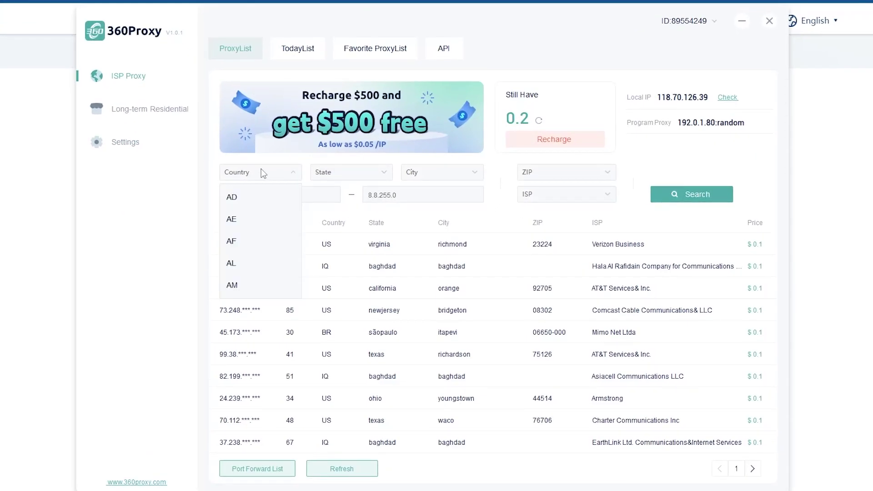
scroll(267, 228, "down", 10)
left_click(267, 228)
left_click(348, 172)
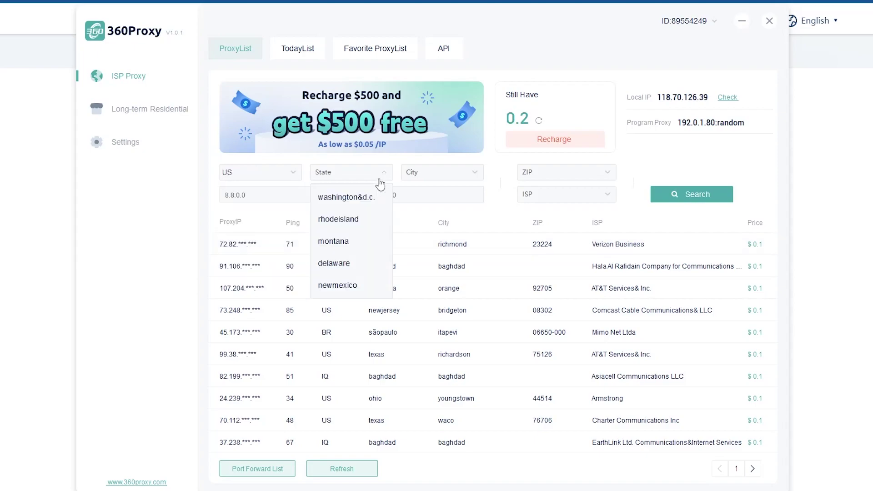
left_click(471, 177)
left_click(604, 177)
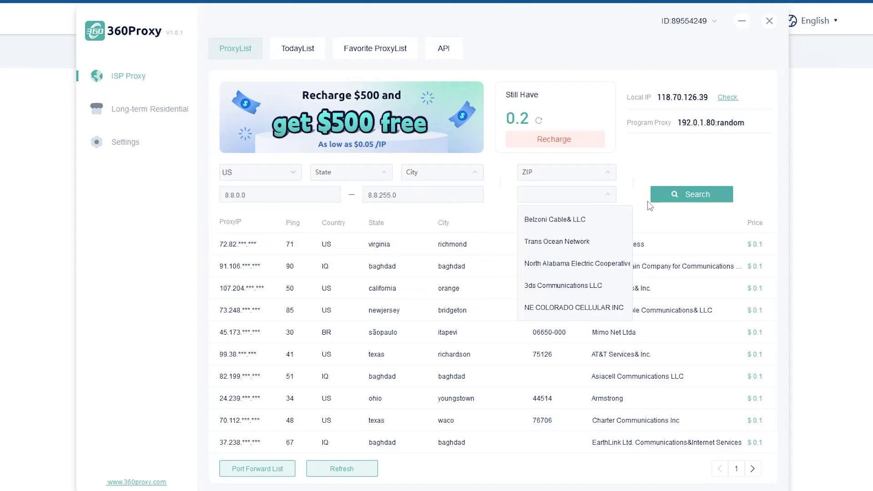
left_click(699, 200)
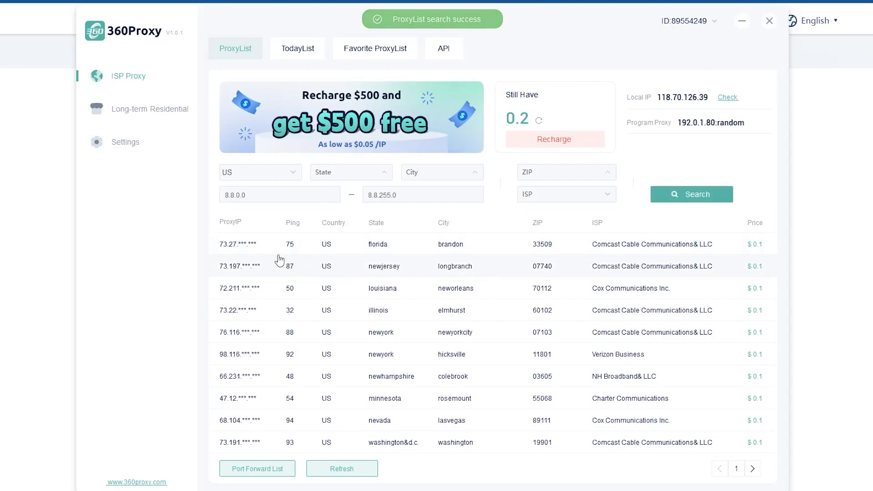
- Forward free port 10006 to the Brandon, Florida proxy
right_click(255, 248)
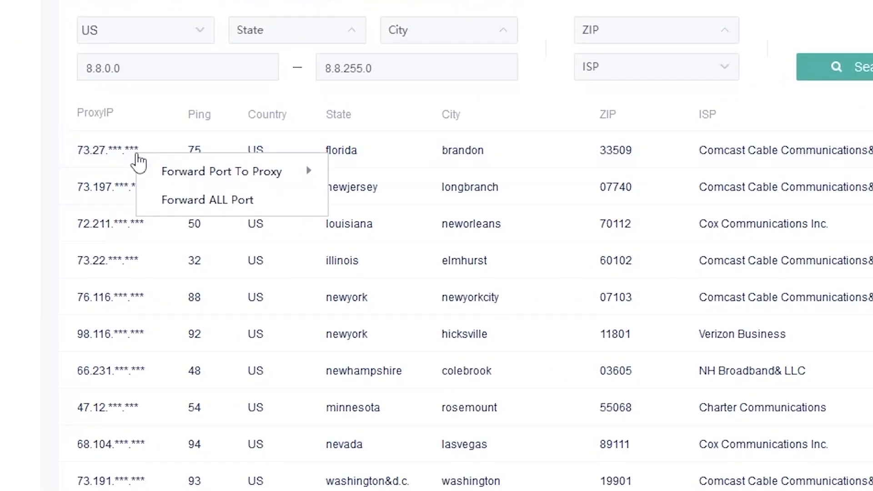
mouse_move(271, 259)
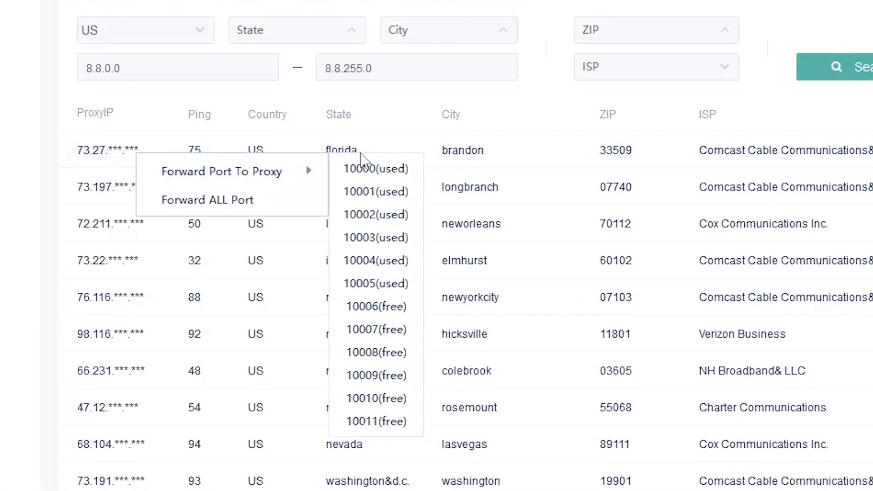
left_click(368, 307)
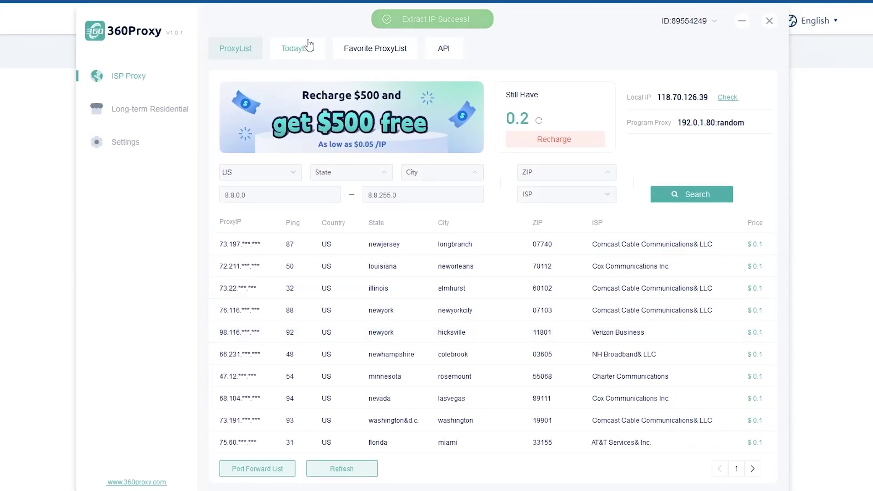
- Add the Brandon proxy to favorites and copy the port 10000 forwarding address
left_click(309, 46)
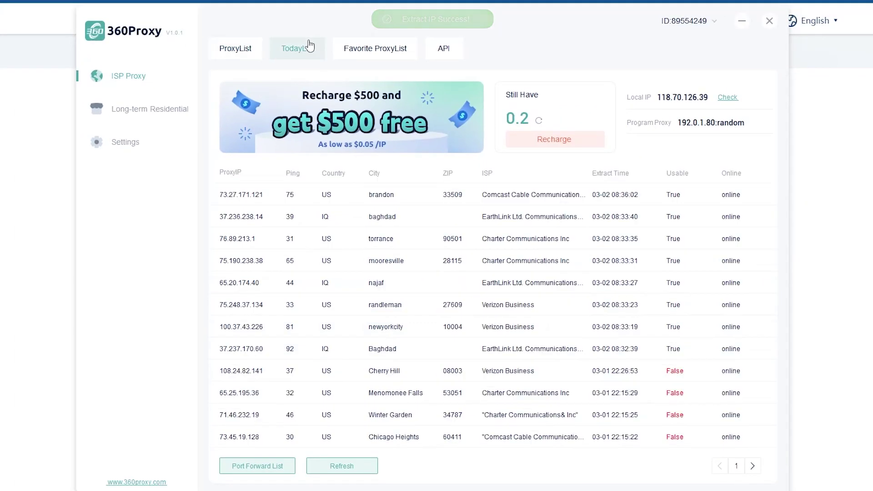
right_click(269, 202)
left_click(301, 224)
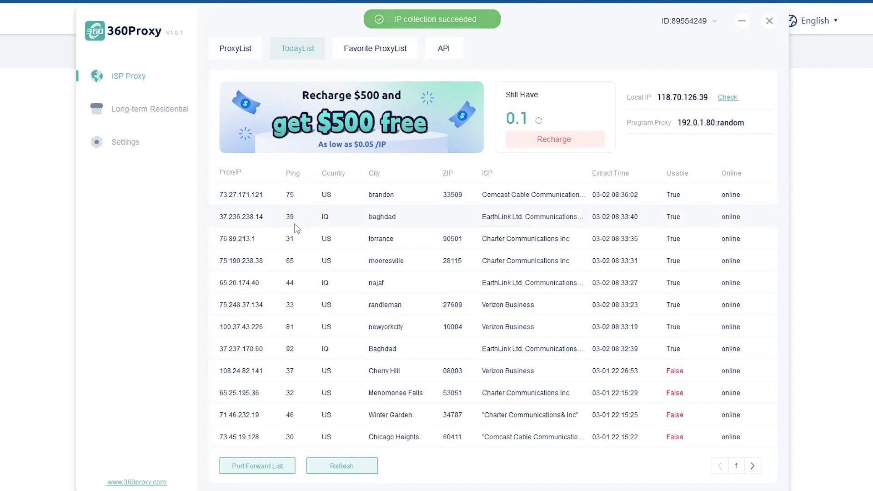
left_click(370, 50)
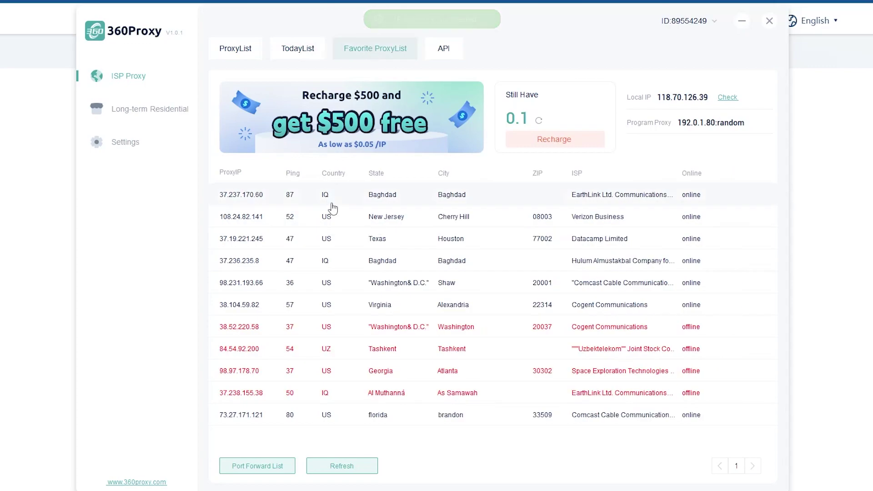
left_click(276, 467)
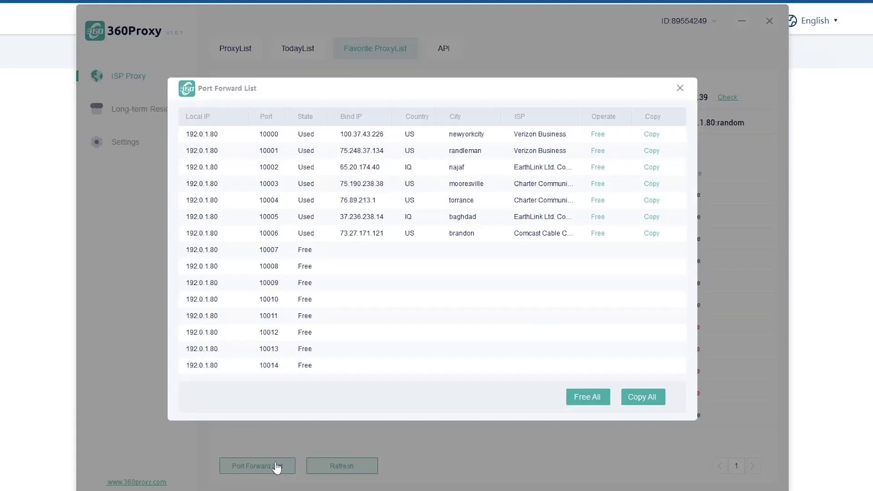
left_click(652, 135)
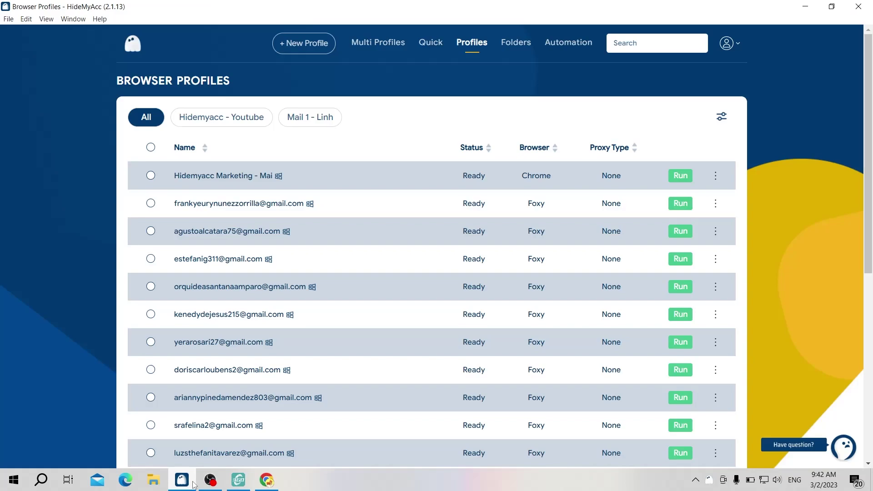
- Create profile '360proxy' with the pasted HTTP proxy 192.0.1.80:10000, check the proxy, and save
left_click(308, 48)
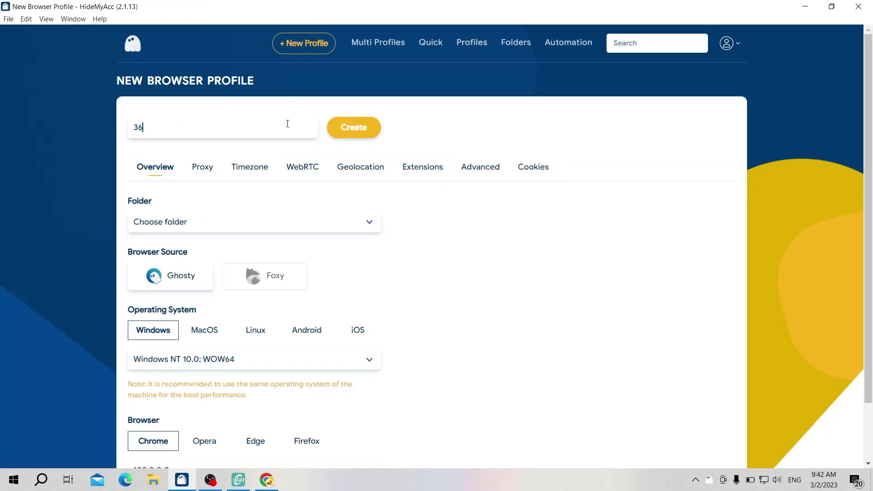
type("0proxy")
left_click(207, 180)
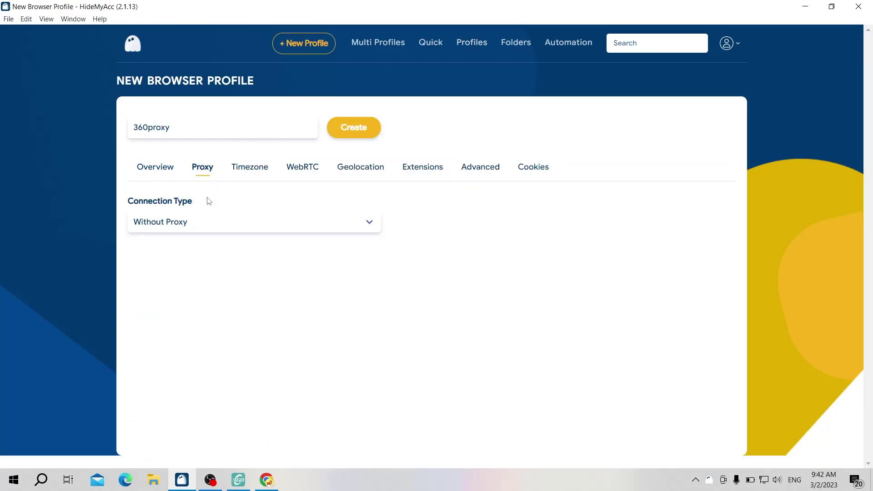
left_click(209, 226)
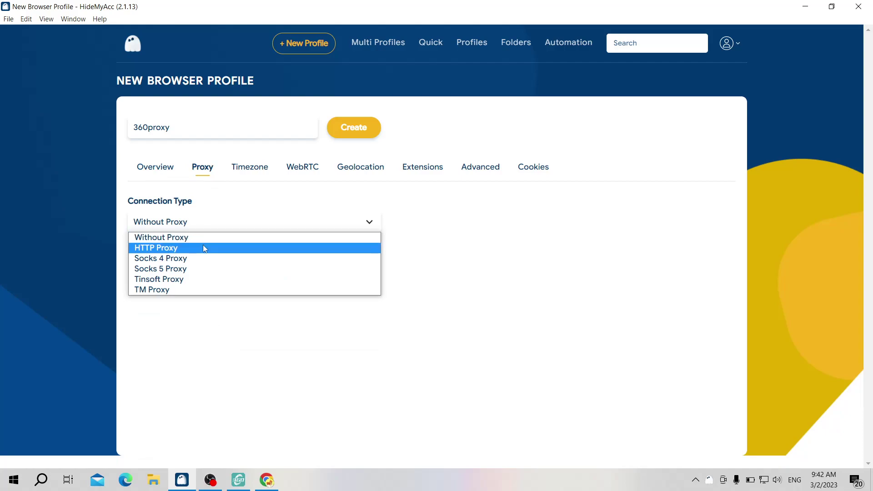
left_click(202, 247)
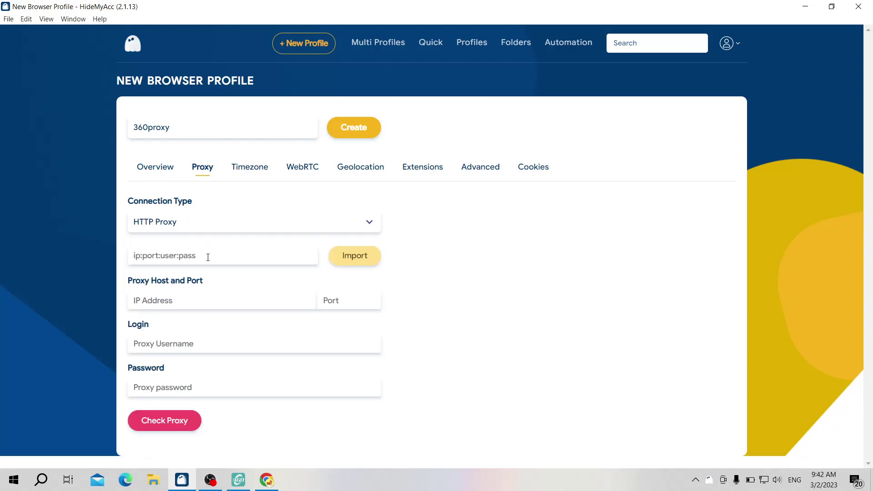
left_click(208, 257)
type("192.0.1.80:10000")
left_click(348, 260)
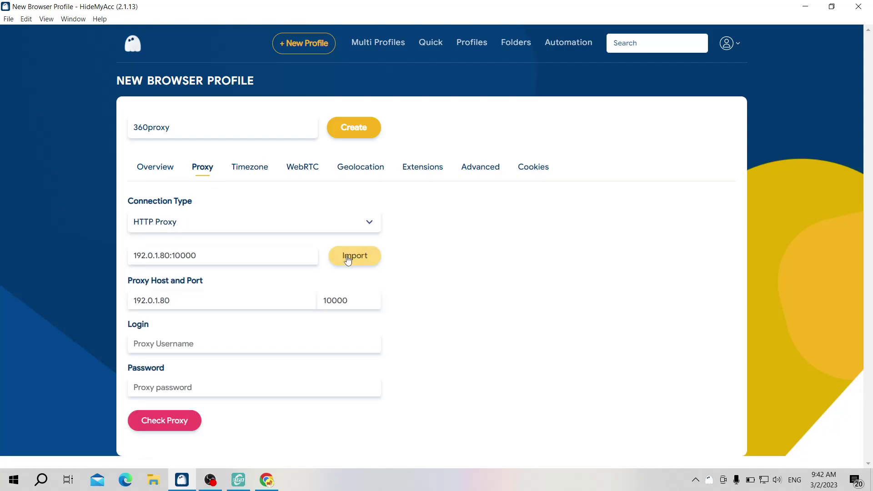
left_click(191, 429)
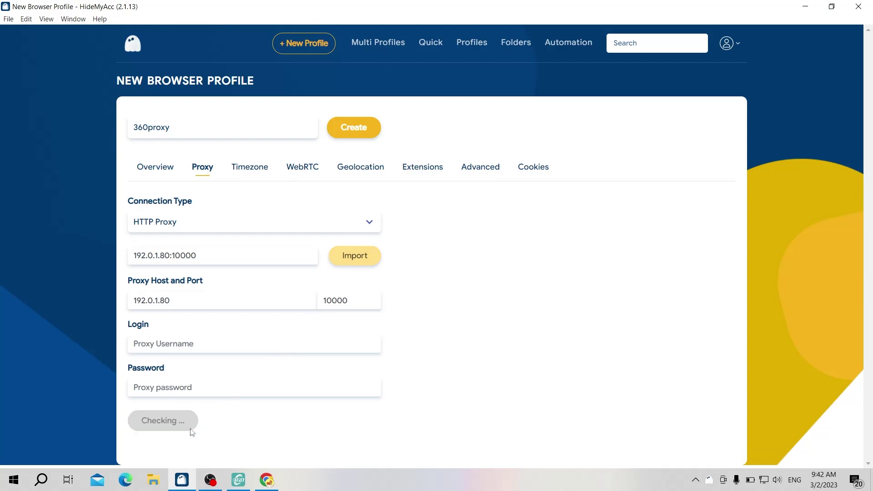
left_click(359, 137)
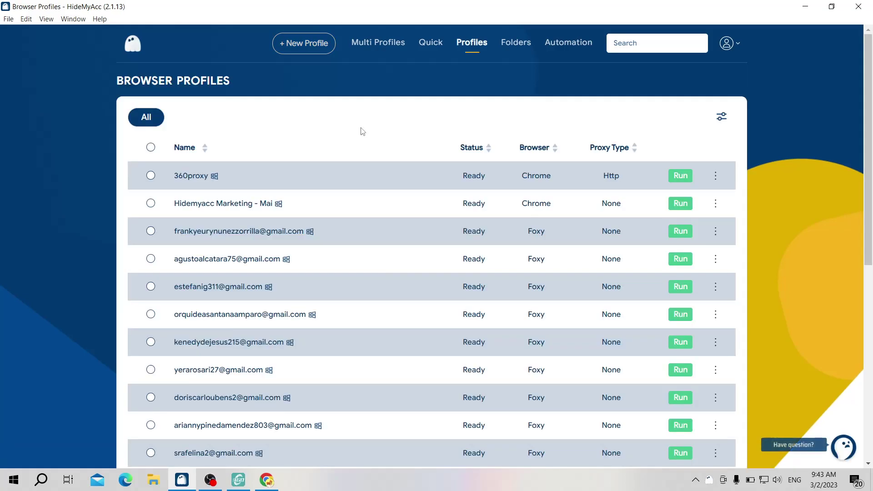
- Run the 360proxy profile to check its IP on IPFighter
left_click(682, 176)
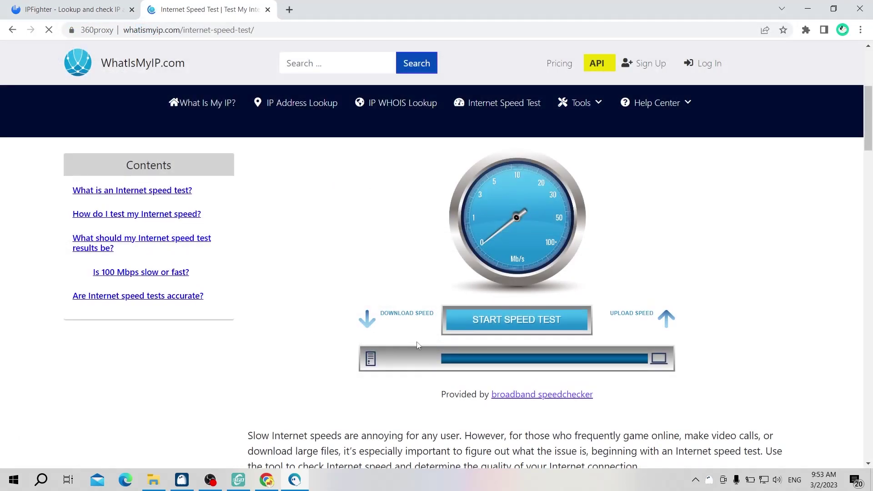
- Start the WhatIsMyIP internet speed test on the proxied connection
left_click(501, 327)
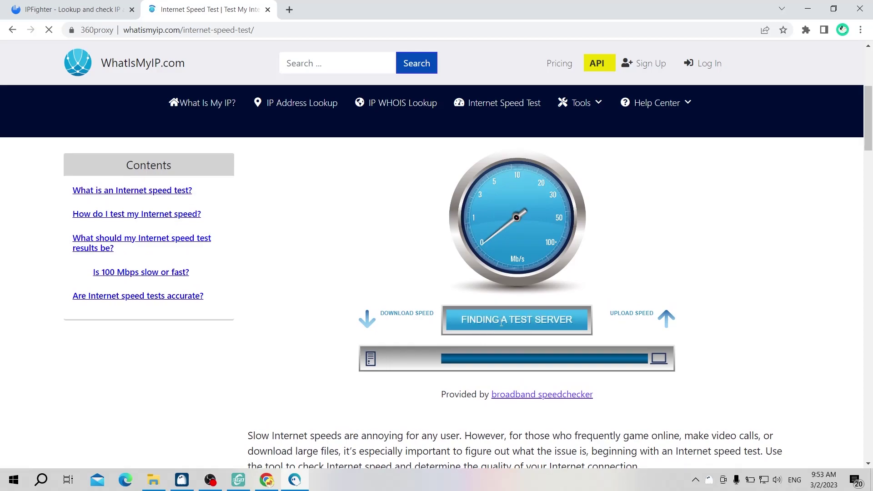